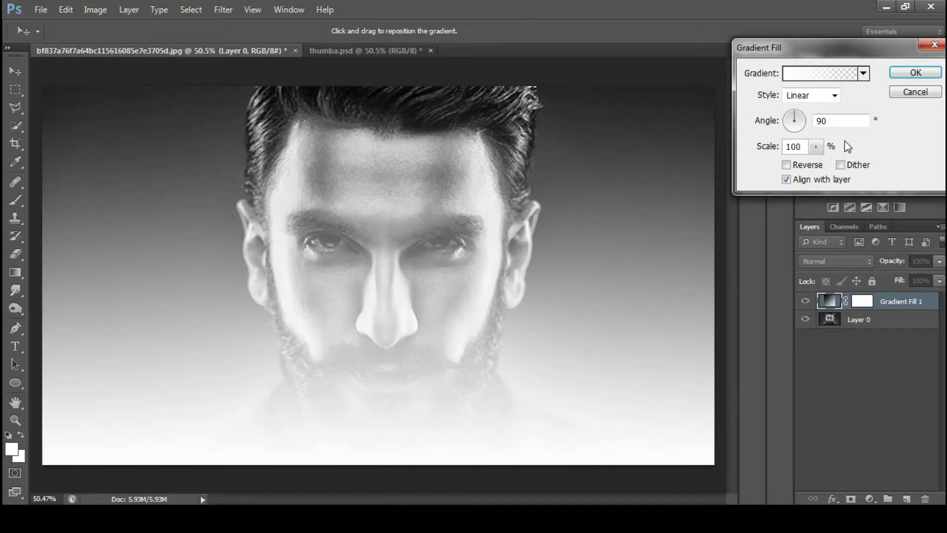
Set the gradient fill's angle to 0° and delete the color stop at 100% in its gradient
drag(804, 121, 809, 126)
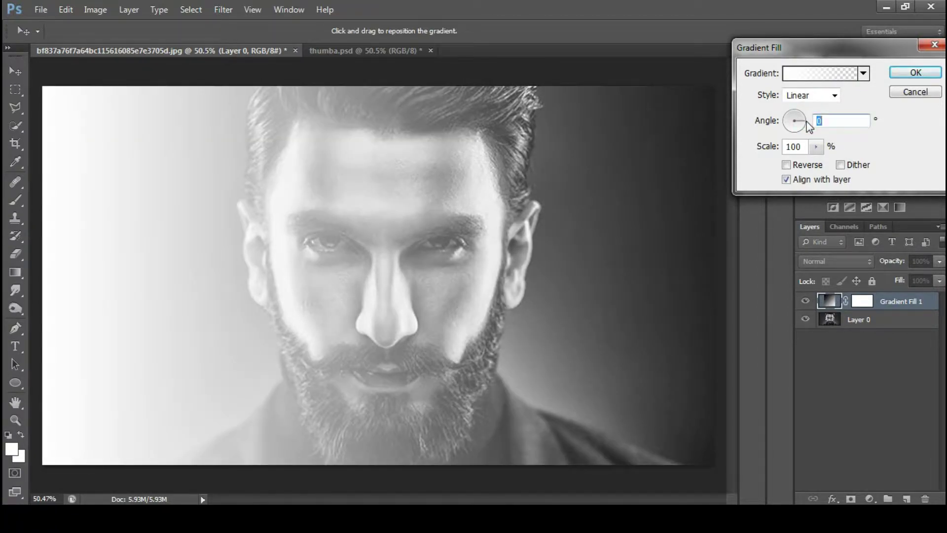
click(835, 73)
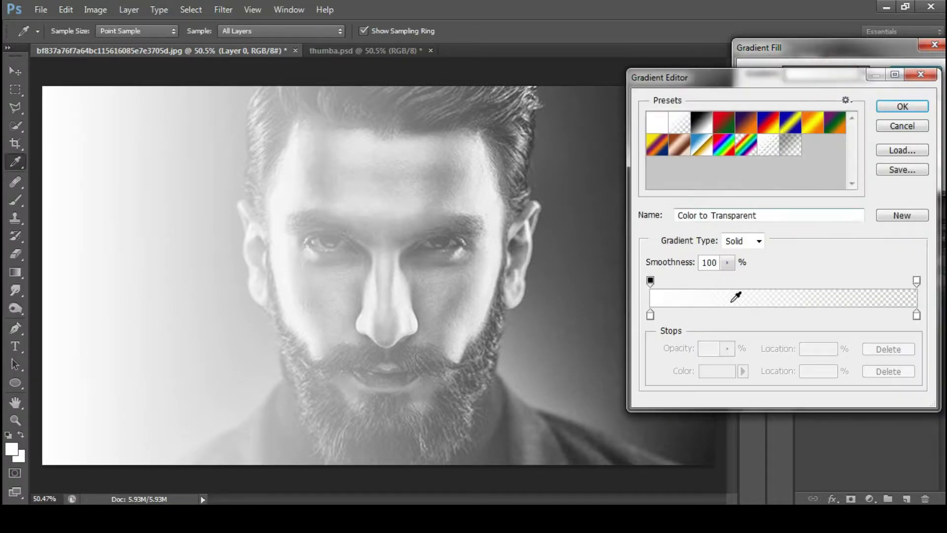
click(917, 316)
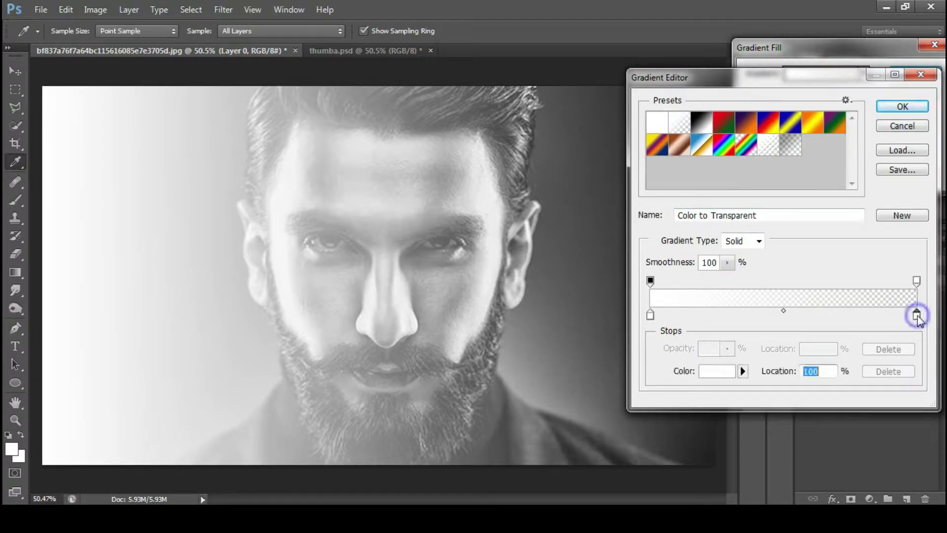
key(Delete)
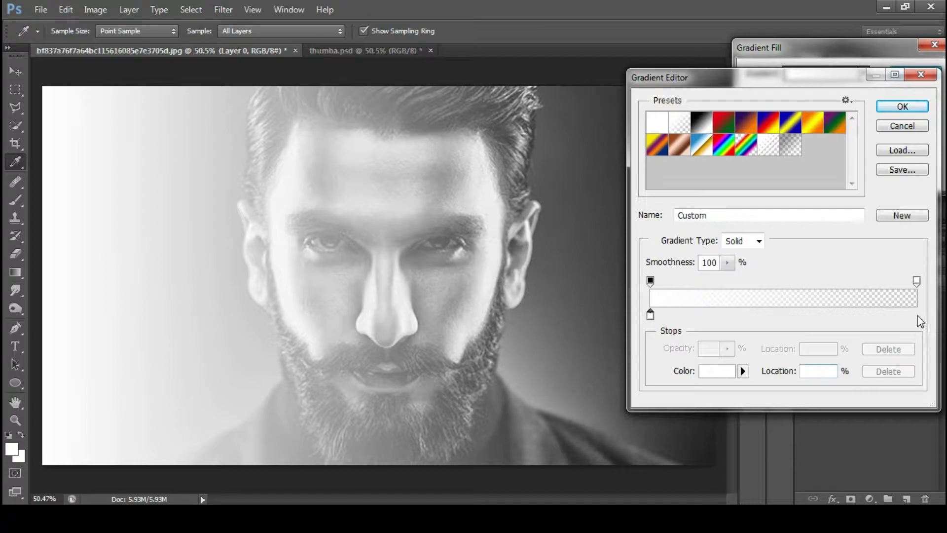
Change the gradient's remaining color stop to cyan, 00f6ff
click(650, 315)
double_click(651, 315)
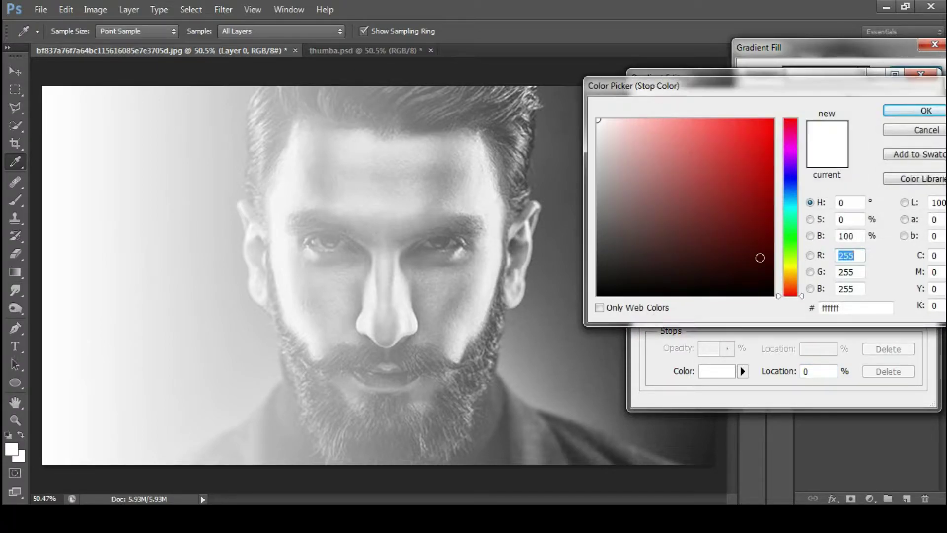
click(790, 212)
drag(765, 157, 786, 116)
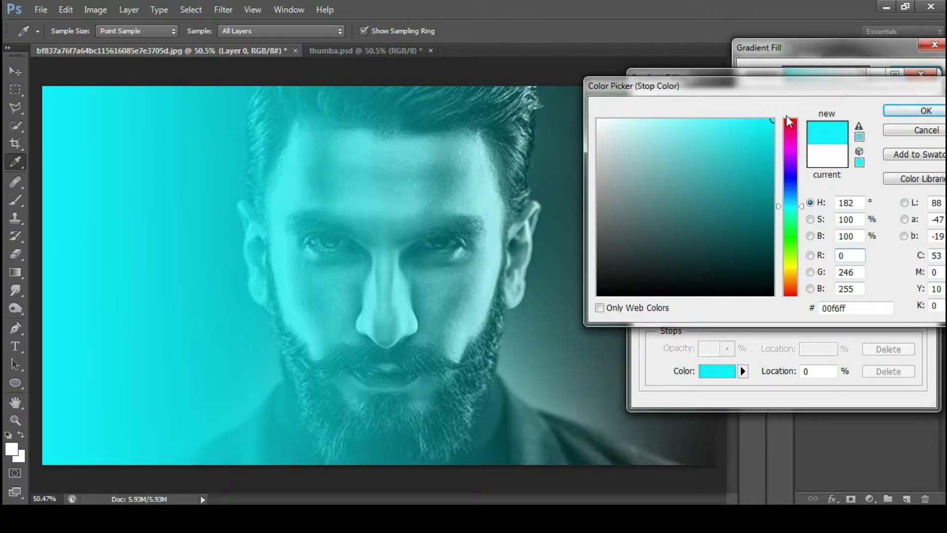
key(Return)
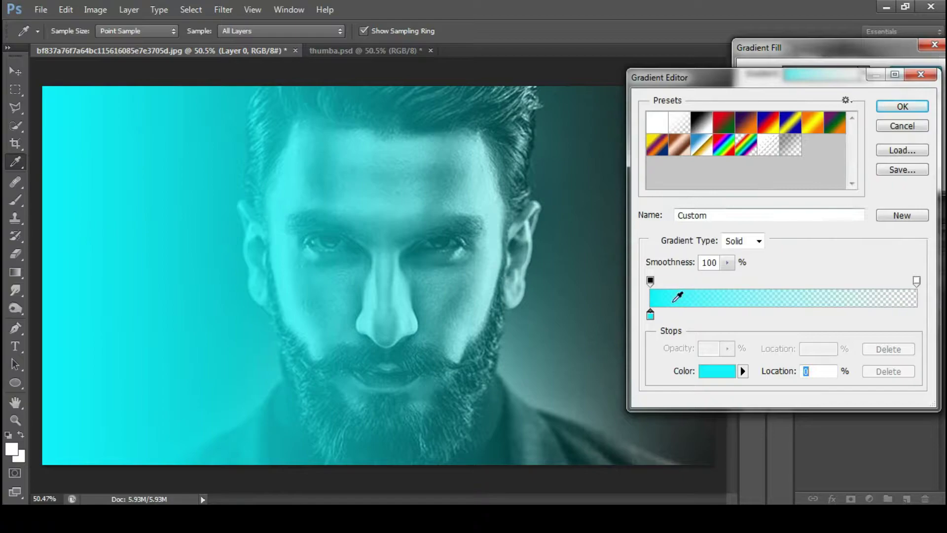
Move the opaque stop inward, the transparent stop to 76% and their midpoint to 39%, and apply the gradient fill
drag(652, 281, 740, 281)
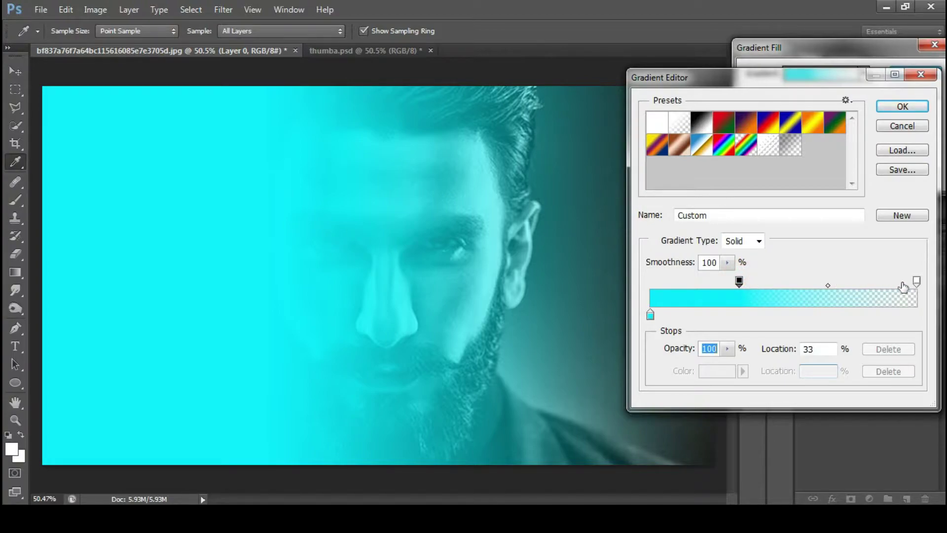
drag(917, 281, 832, 282)
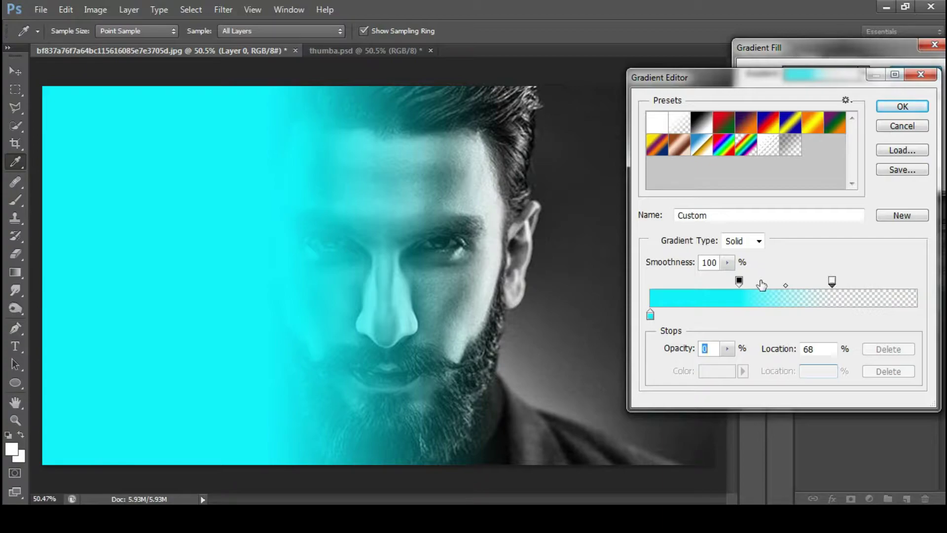
drag(739, 282, 754, 281)
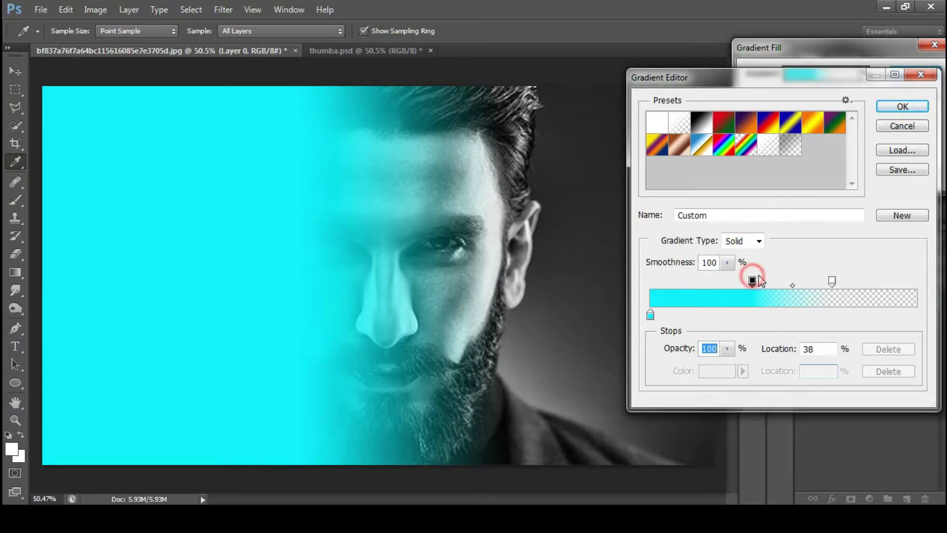
drag(832, 281, 853, 283)
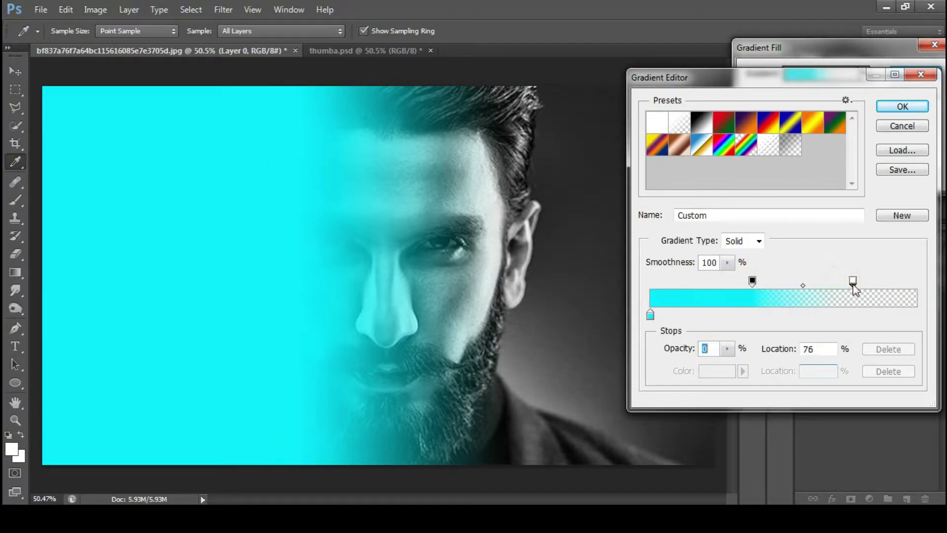
drag(754, 282, 795, 286)
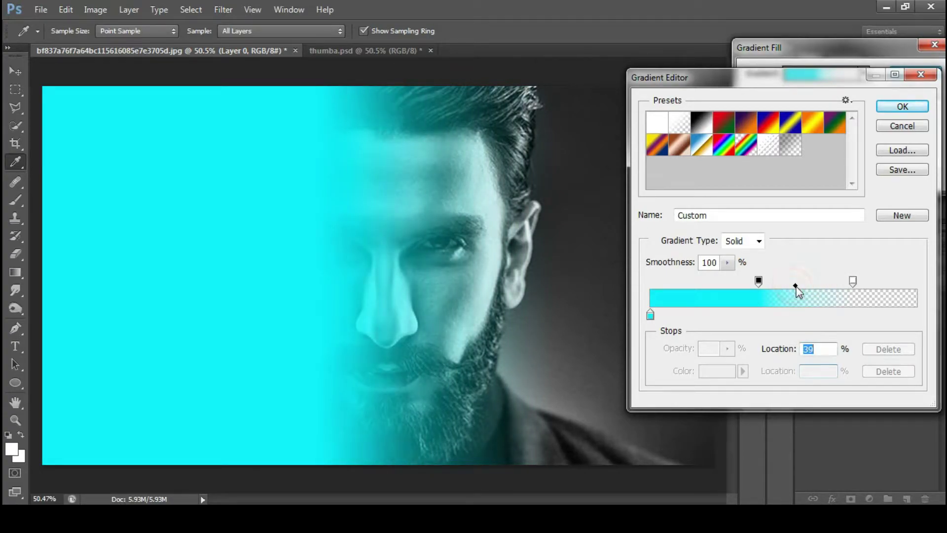
click(902, 106)
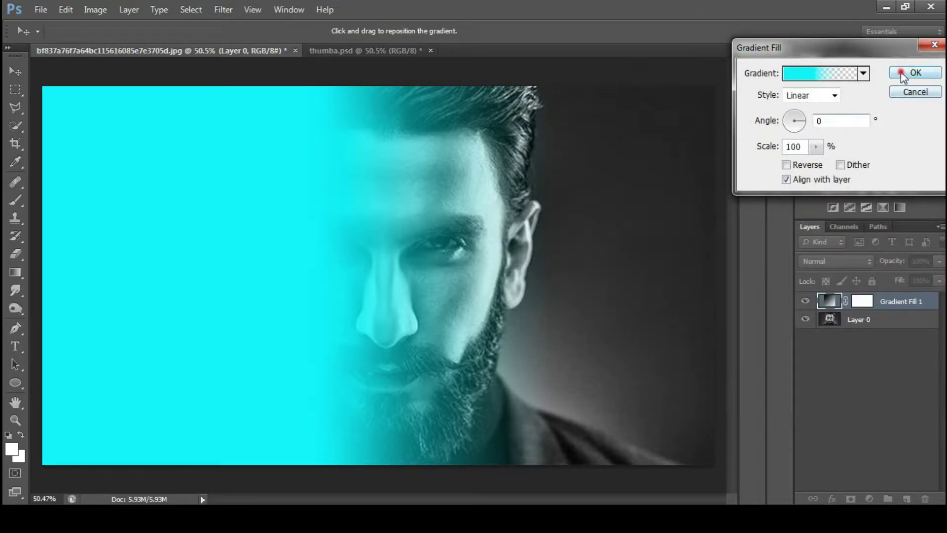
click(903, 72)
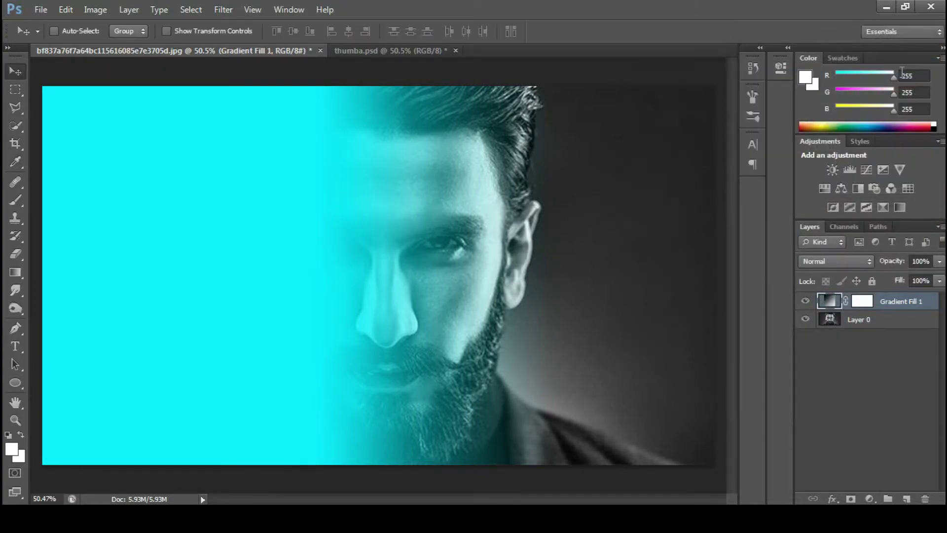
Try the Color blend mode on the Gradient Fill 1 layer and undo it
click(855, 260)
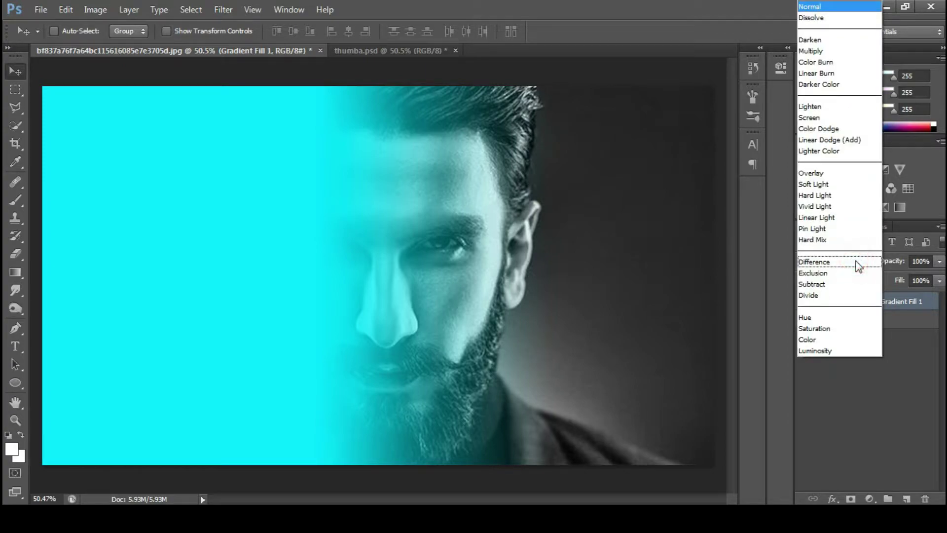
click(851, 340)
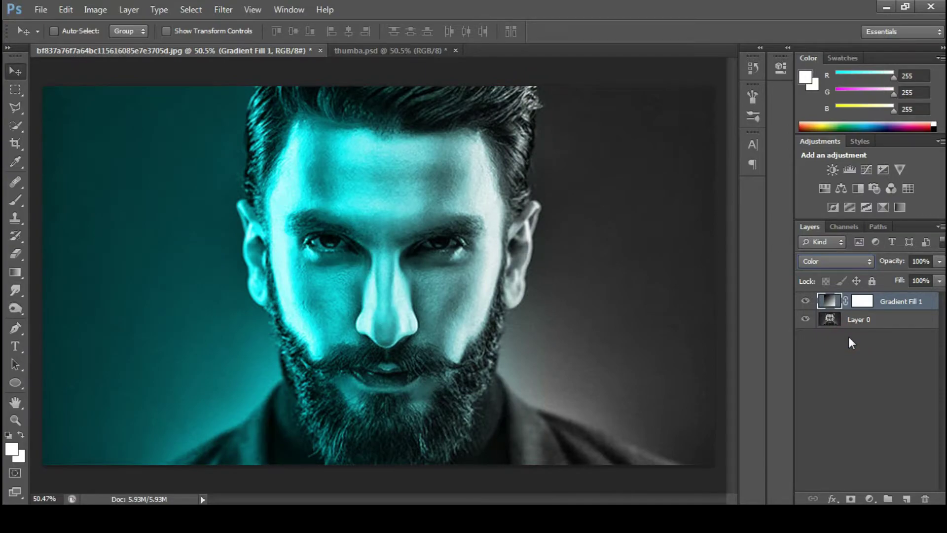
key(ctrl+z)
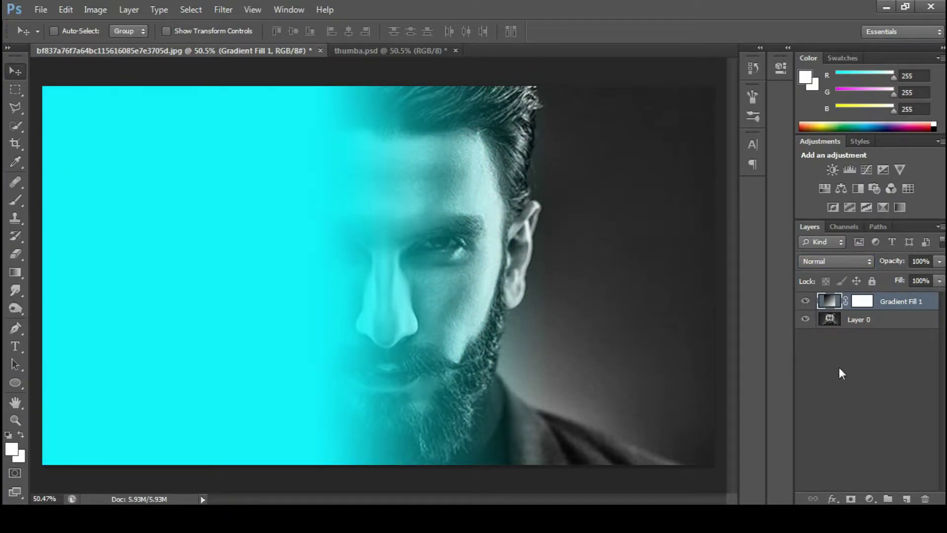
Set the blend mode of the Gradient Fill 1 layer to Darken
click(837, 264)
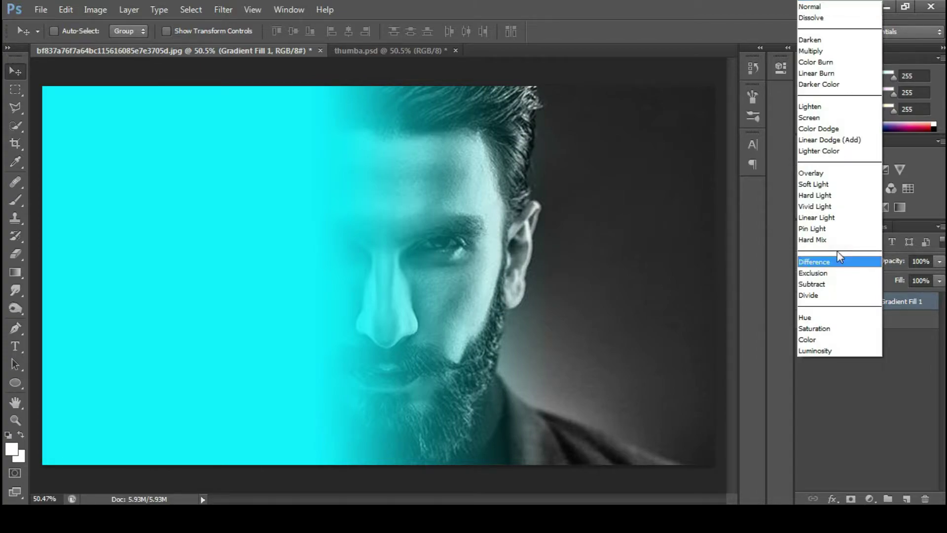
click(830, 41)
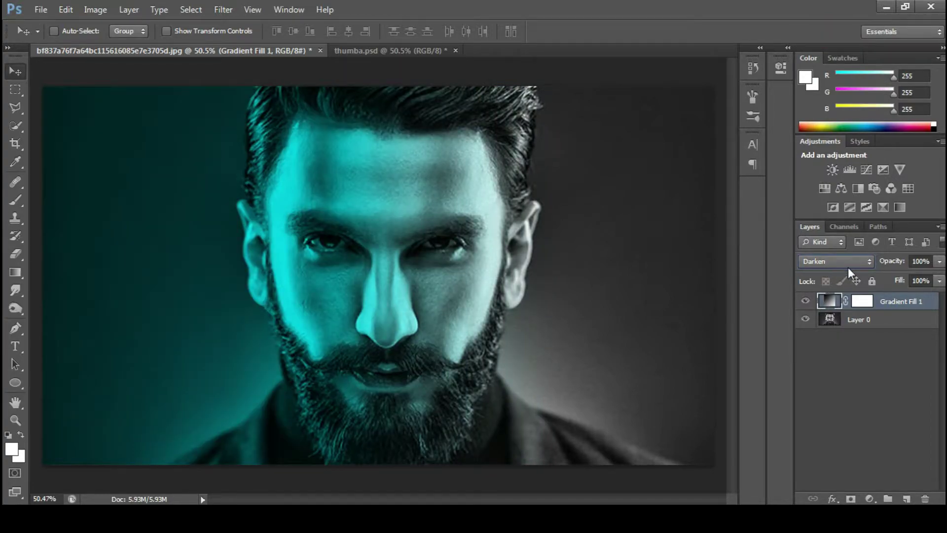
click(870, 301)
right_click(871, 305)
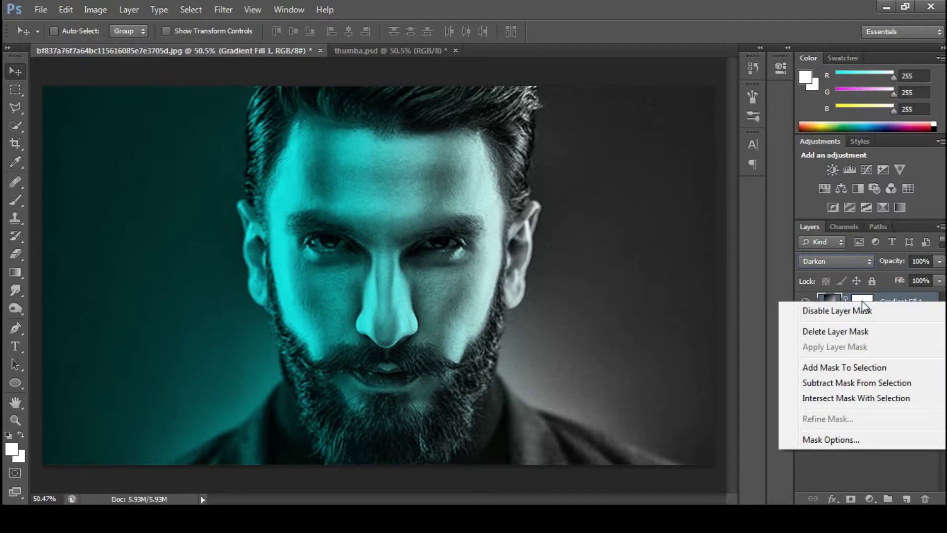
click(838, 296)
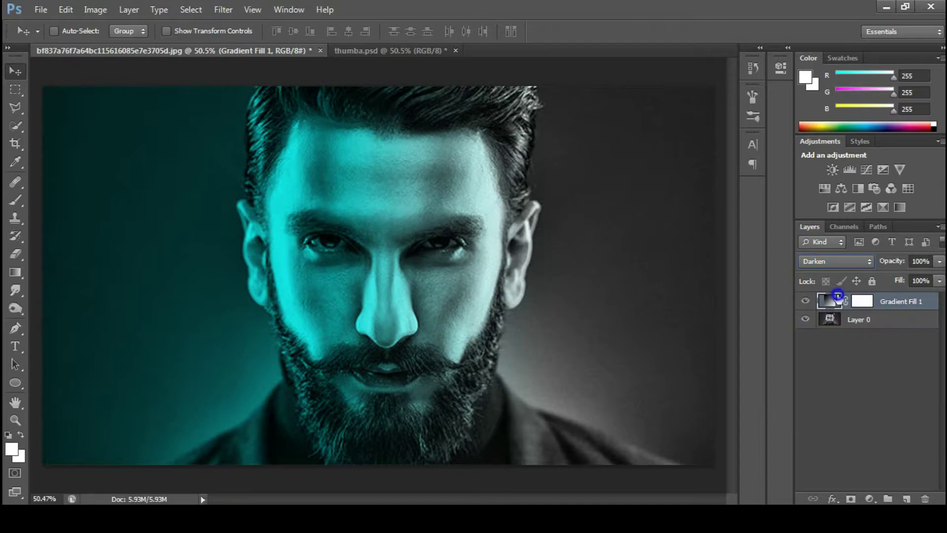
Duplicate the Gradient Fill 1 layer and set the copy's gradient angle to 180°
click(886, 298)
right_click(886, 297)
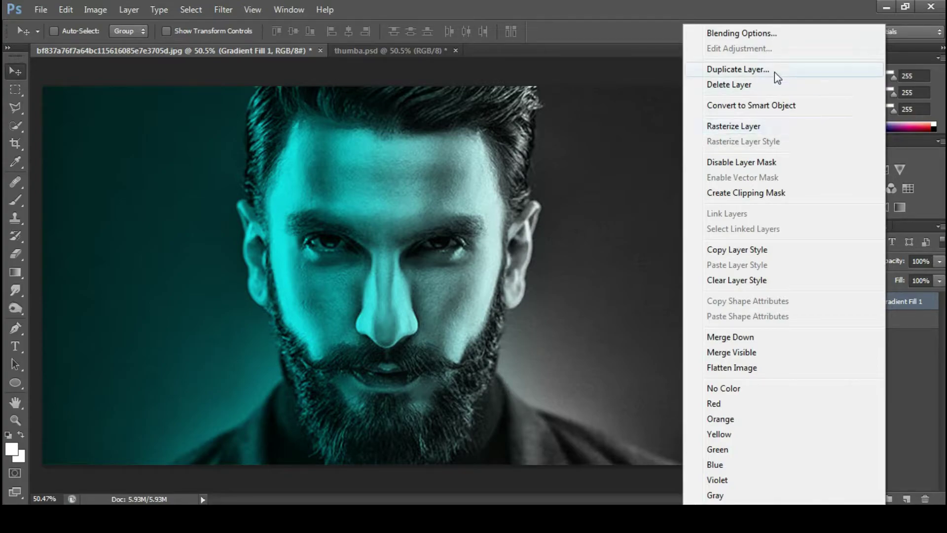
click(775, 73)
click(595, 156)
double_click(830, 300)
click(793, 121)
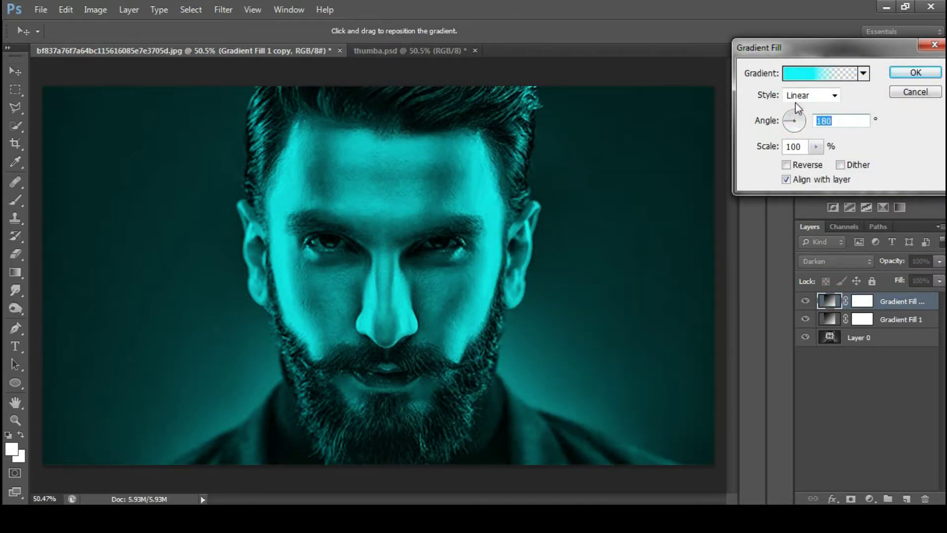
click(807, 74)
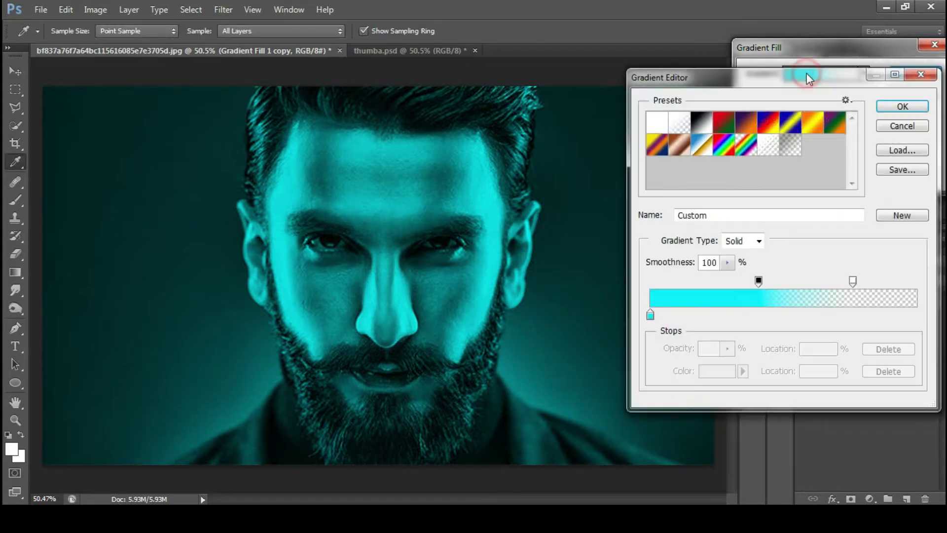
double_click(651, 316)
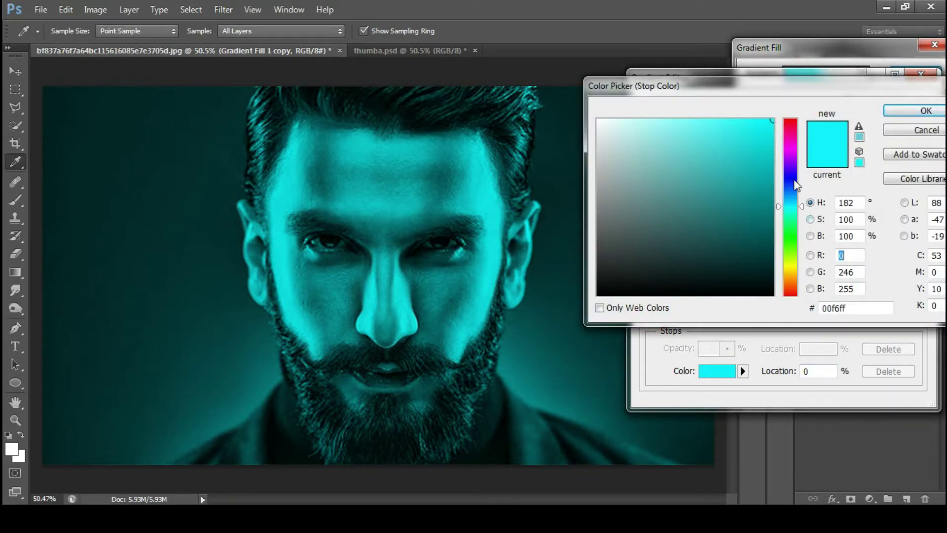
click(795, 145)
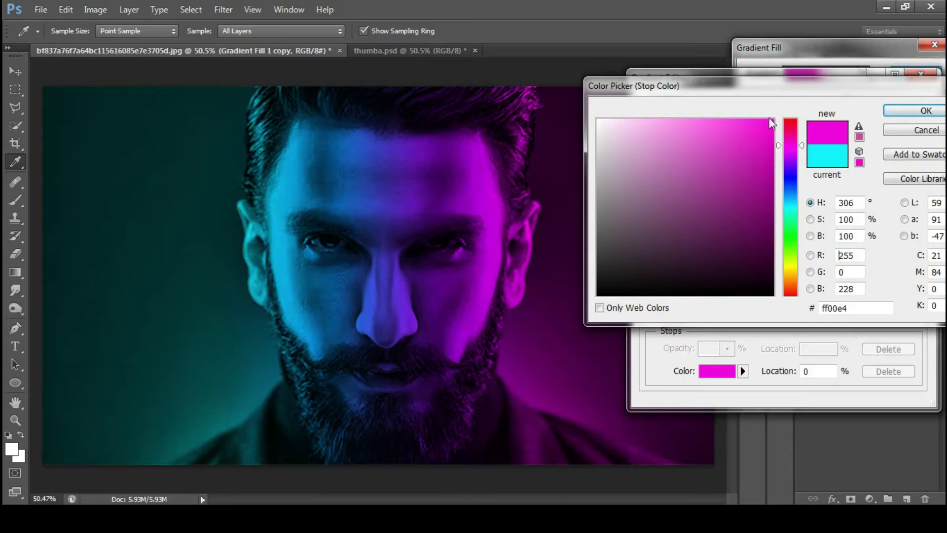
drag(760, 124, 773, 104)
key(Return)
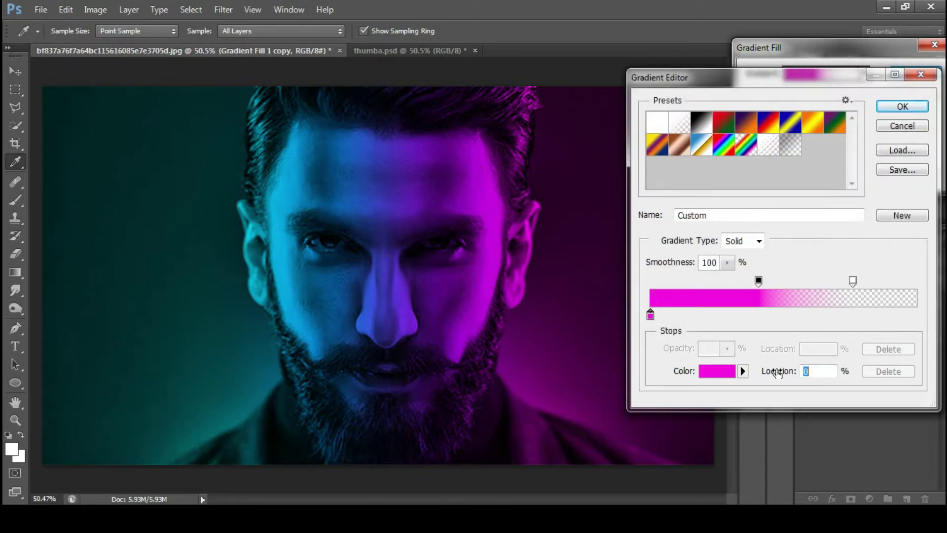
drag(759, 281, 724, 282)
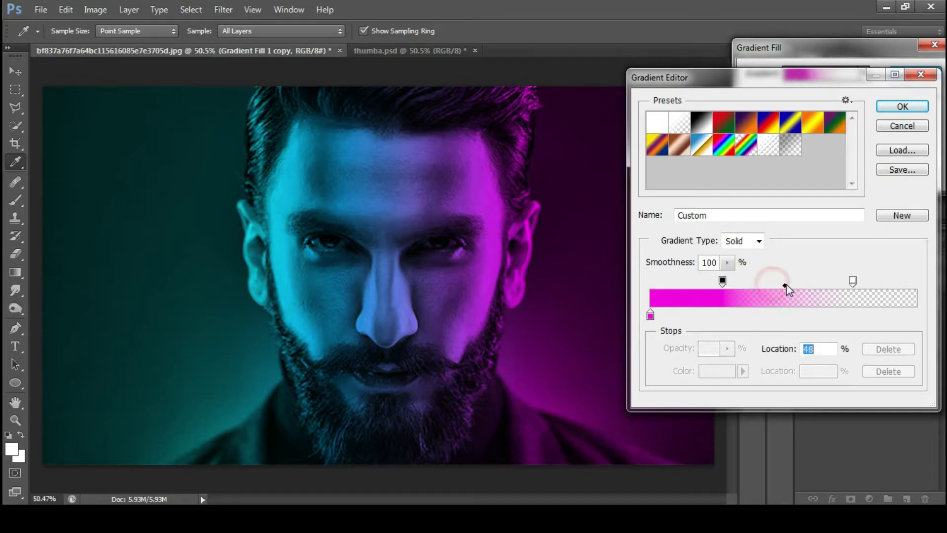
drag(772, 285, 766, 286)
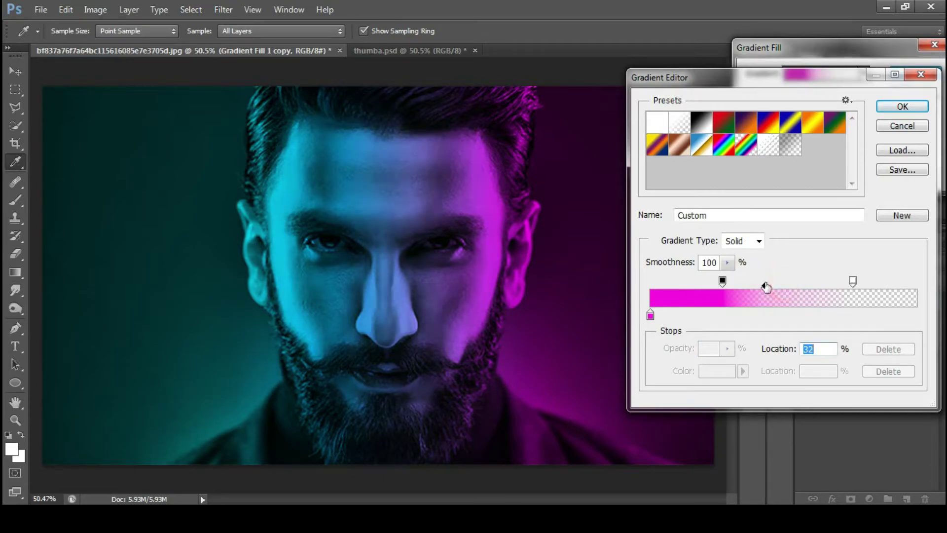
click(753, 283)
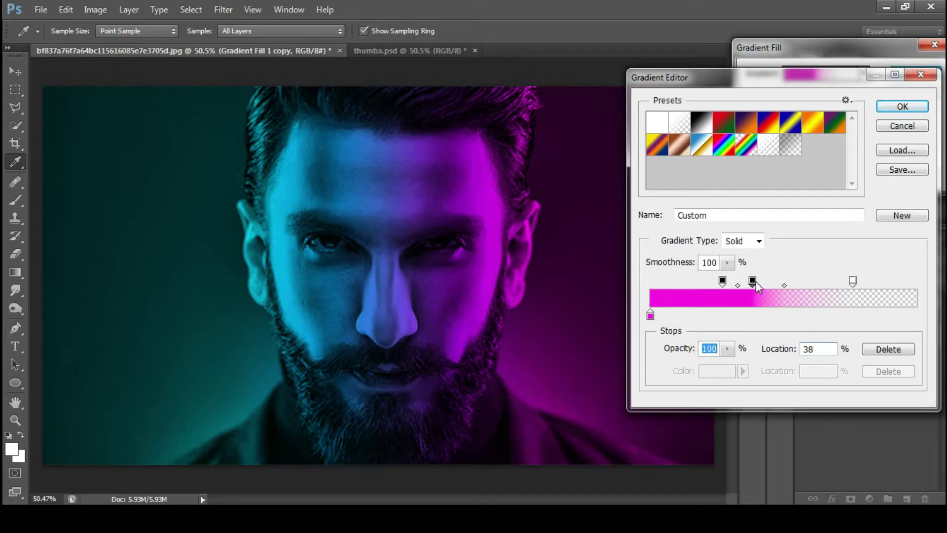
key(BackSpace)
key(alt)
click(768, 259)
key(Return)
key(alt)
click(754, 280)
key(BackSpace)
click(902, 126)
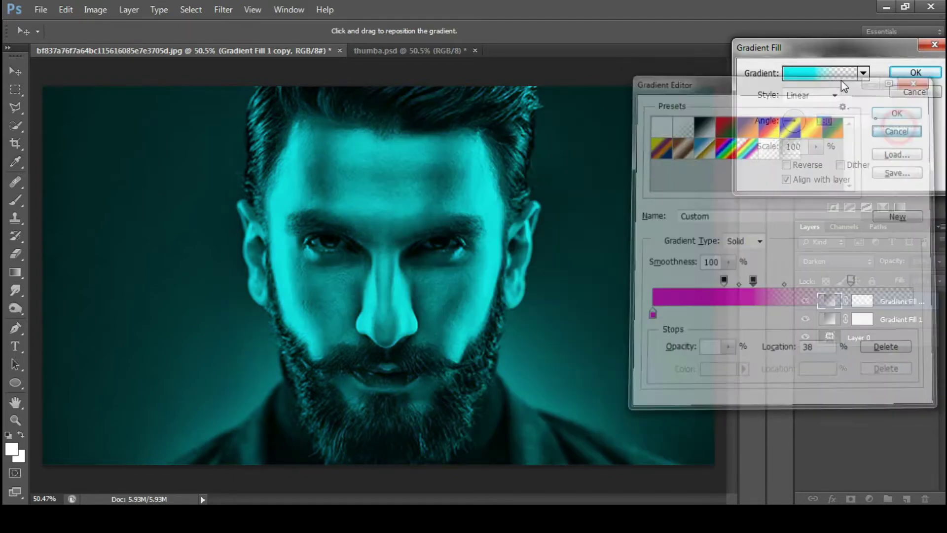
Change the color stop in the duplicated layer's gradient to magenta, ff00de
click(840, 76)
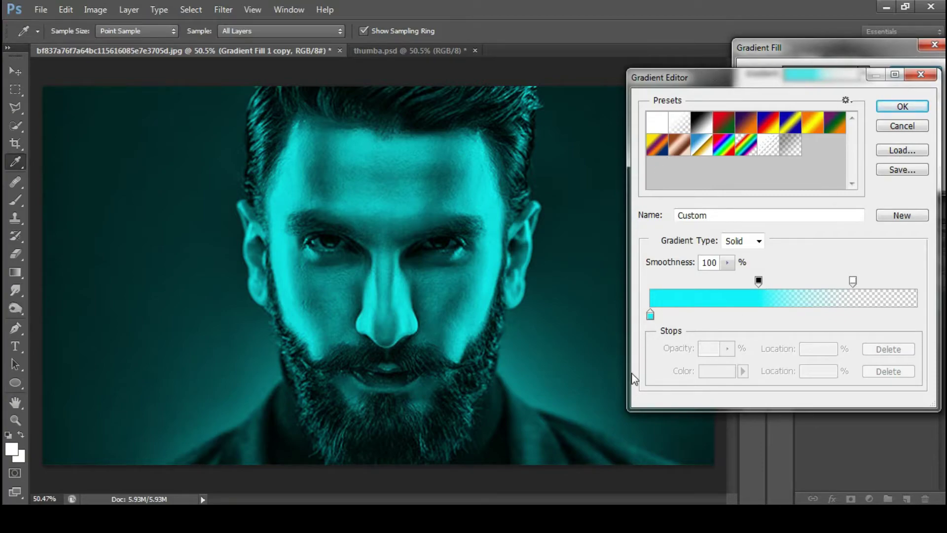
click(650, 315)
double_click(650, 314)
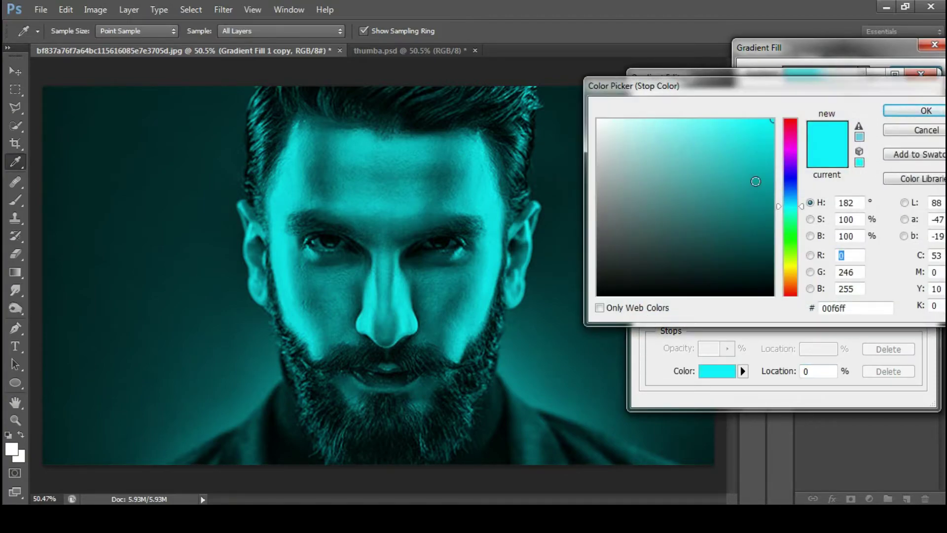
click(788, 145)
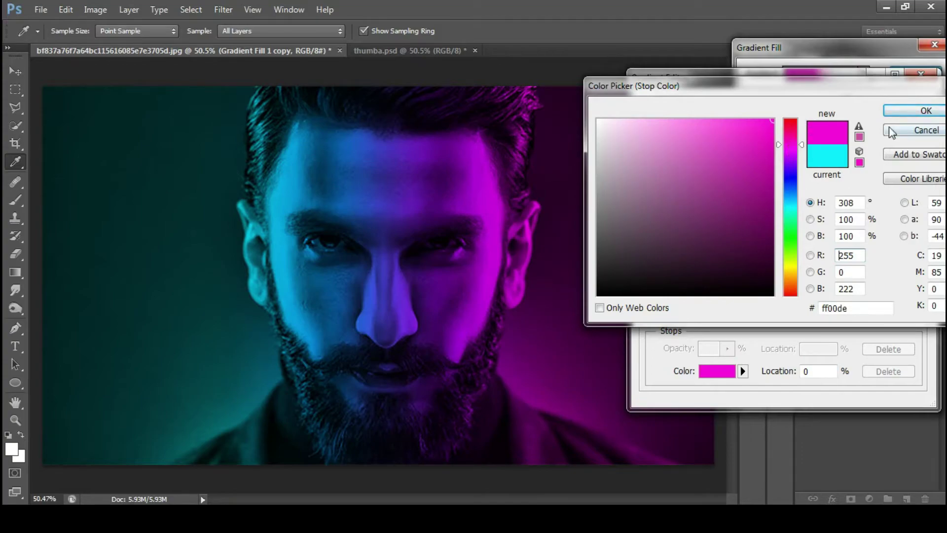
click(894, 109)
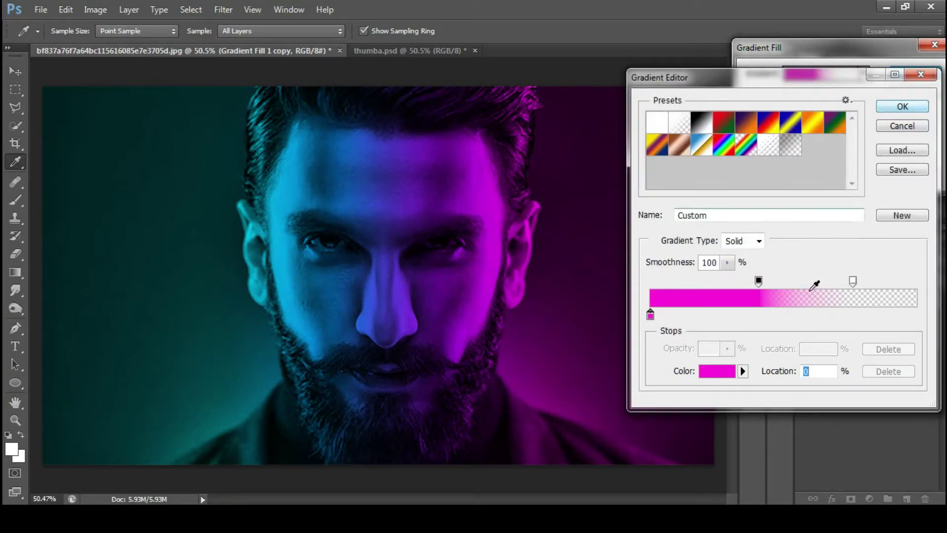
Set the magenta gradient's opacity midpoint to 7%, its opaque stop to 31% and its transparent stop to 54%
click(759, 281)
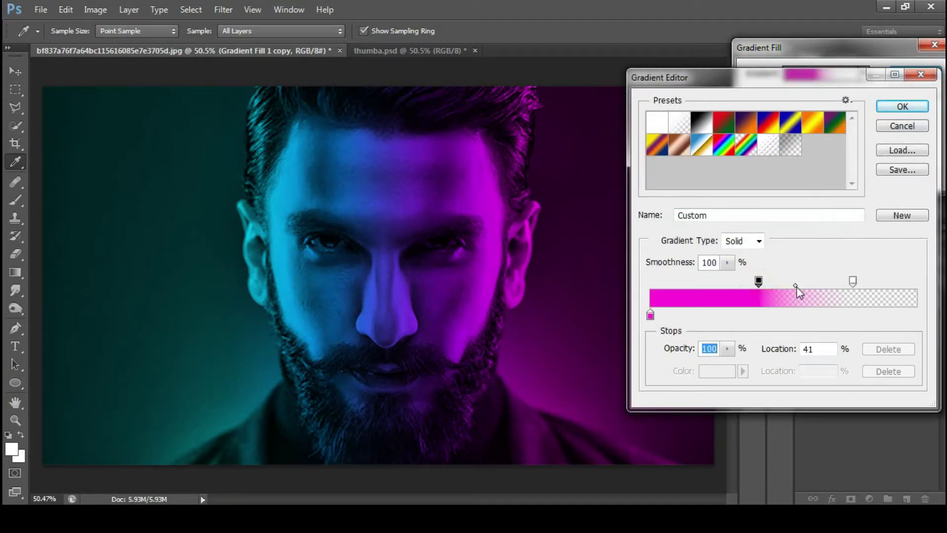
drag(794, 284, 768, 284)
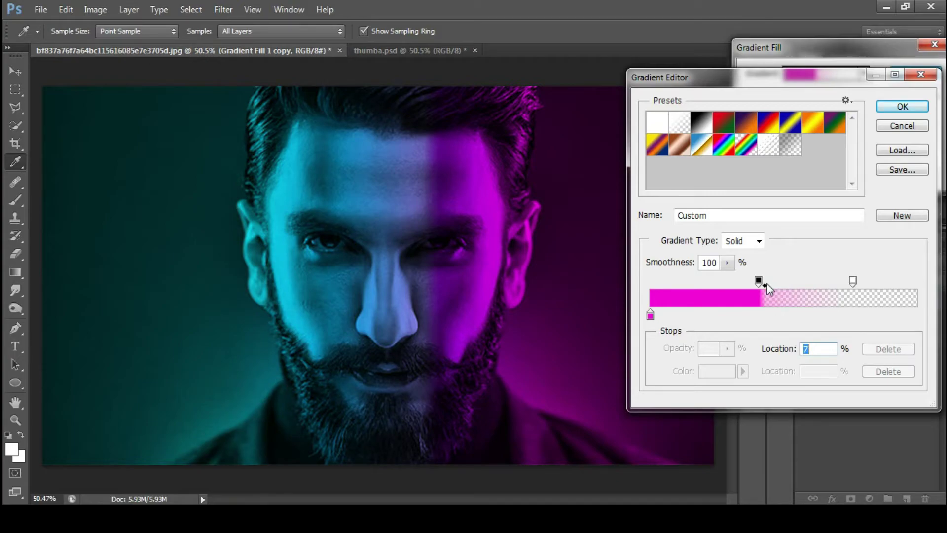
drag(758, 281, 733, 280)
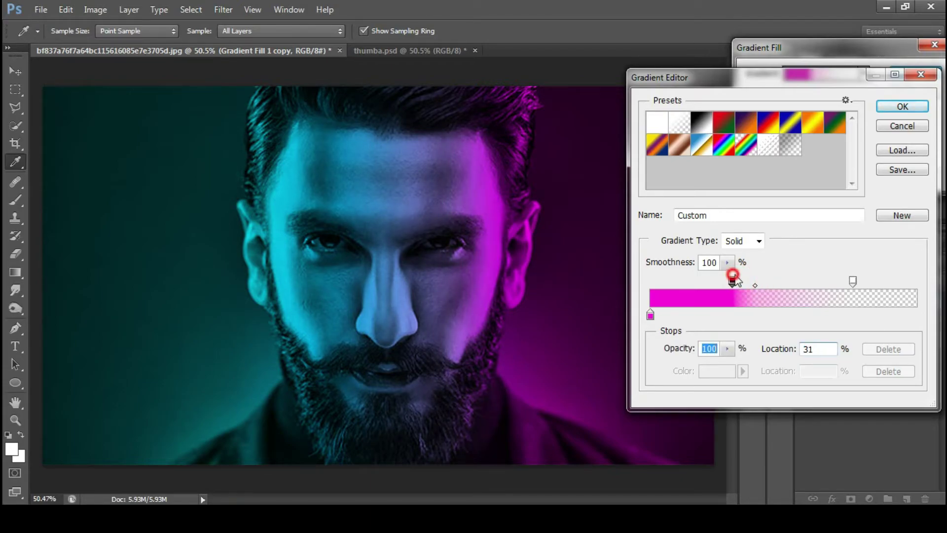
drag(853, 282, 794, 281)
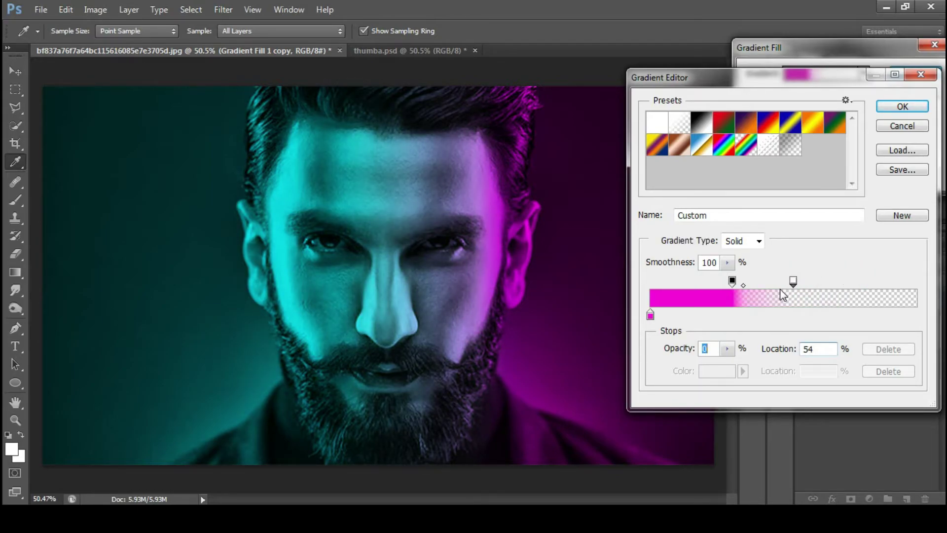
Set the midpoint between the magenta gradient's opacity stops to 55%, discarding the extra opacity stop added at 42%
click(743, 285)
drag(744, 286, 758, 286)
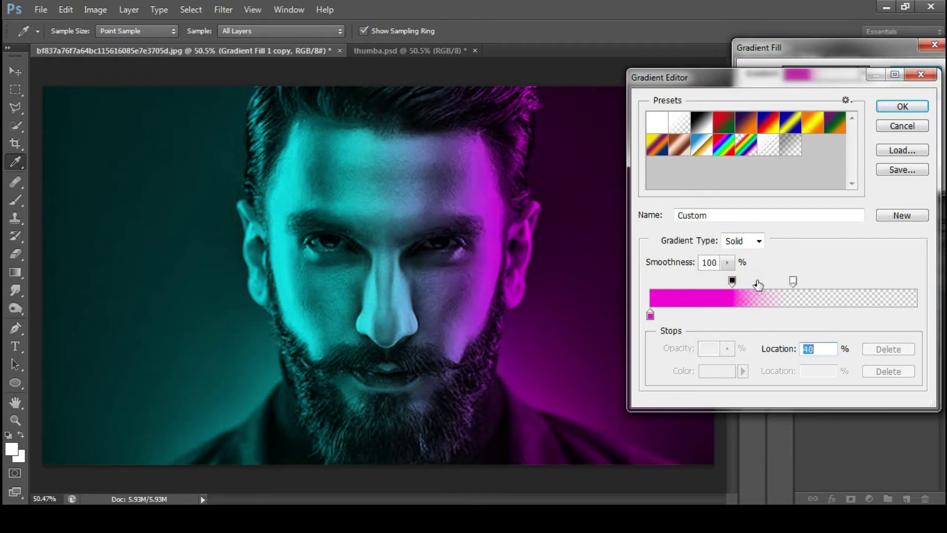
click(761, 282)
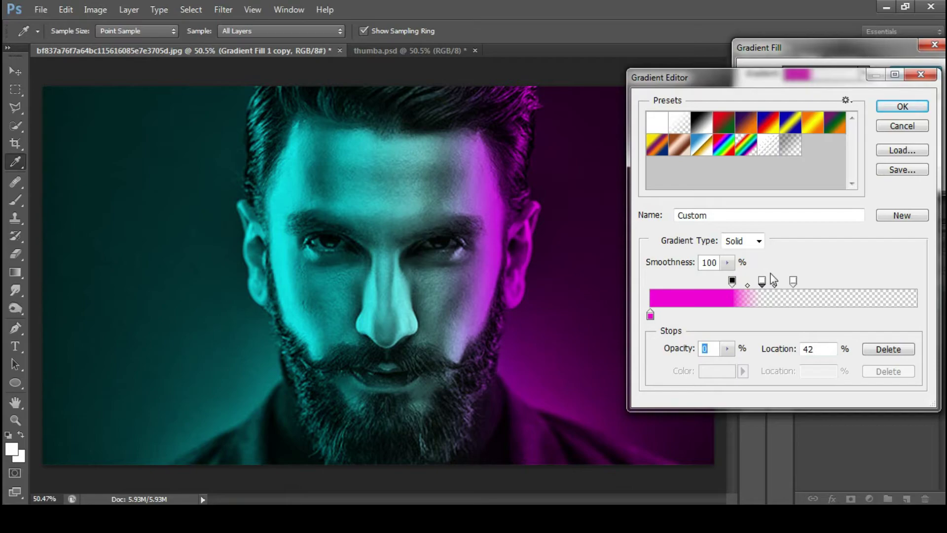
key(ctrl+z)
click(757, 286)
drag(762, 289, 768, 290)
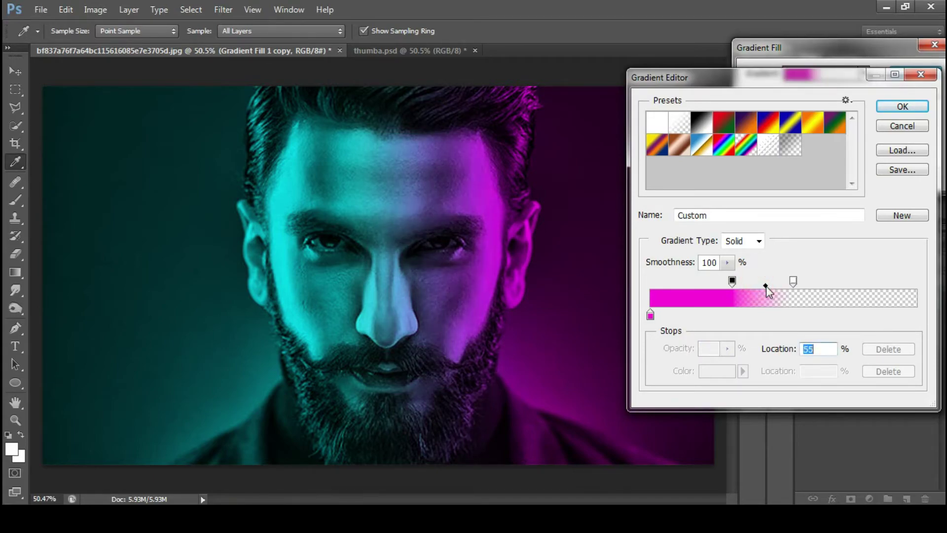
Shift the transparent stop slightly toward the magenta side, set the opaque stop to 29%, and accept the gradient fill
click(792, 281)
drag(793, 282, 728, 285)
click(731, 280)
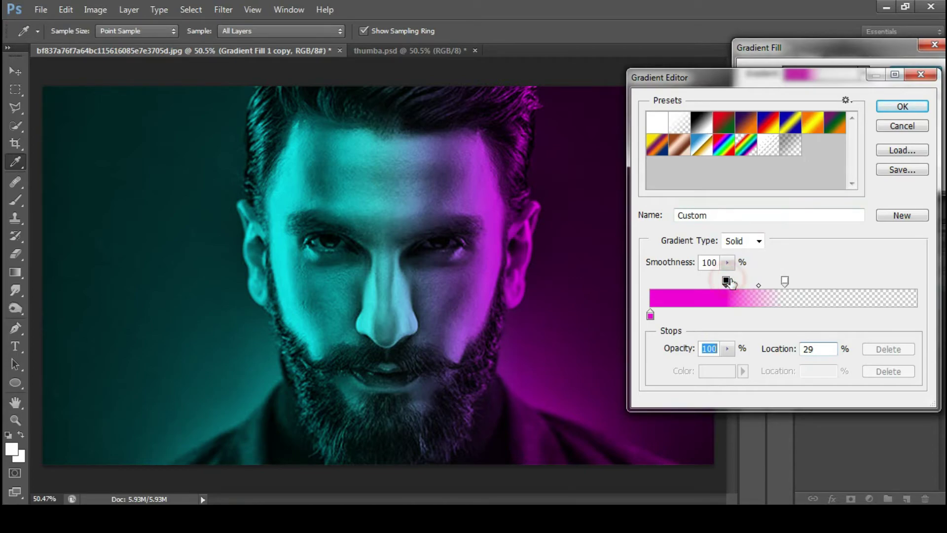
click(887, 106)
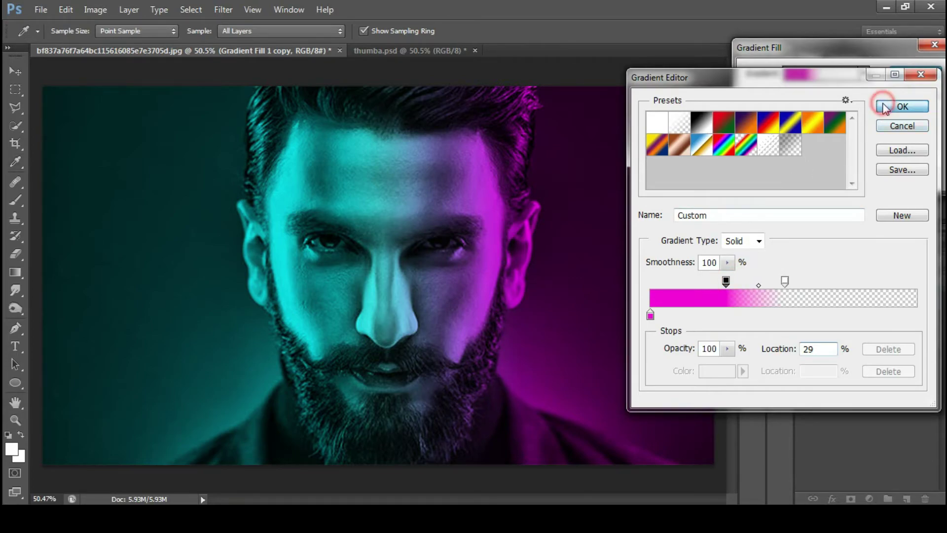
click(909, 73)
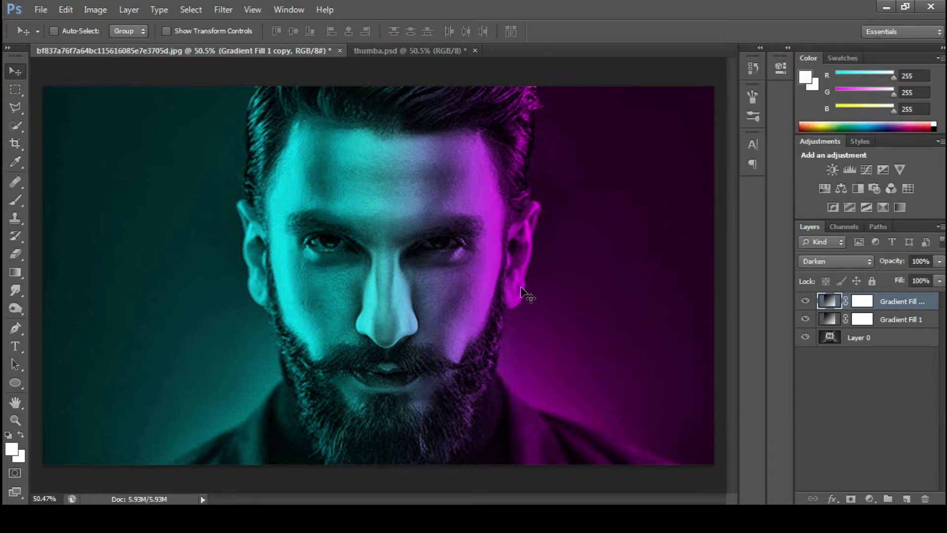
Add a Hue/Saturation adjustment layer above the gradient fills and raise its master saturation slightly
click(16, 420)
alt+click(223, 323)
drag(223, 323, 226, 323)
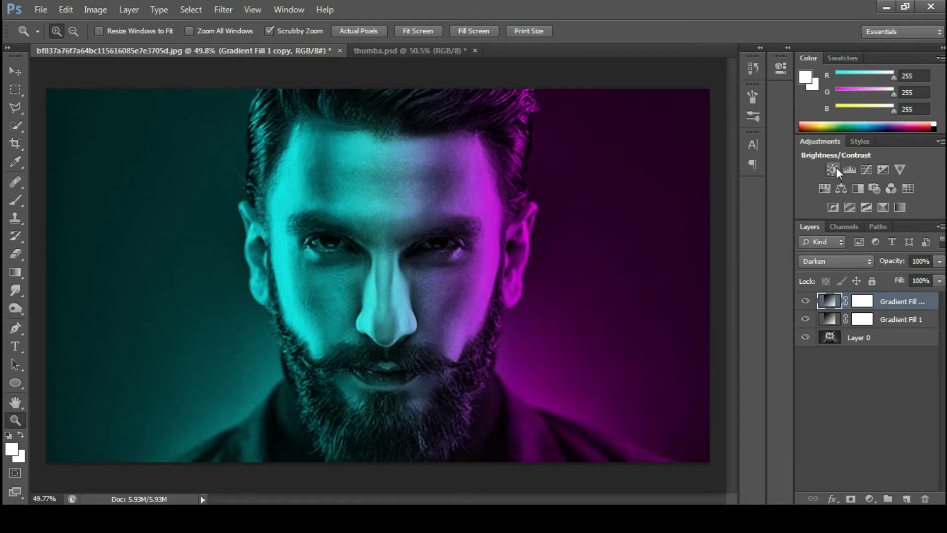
click(825, 188)
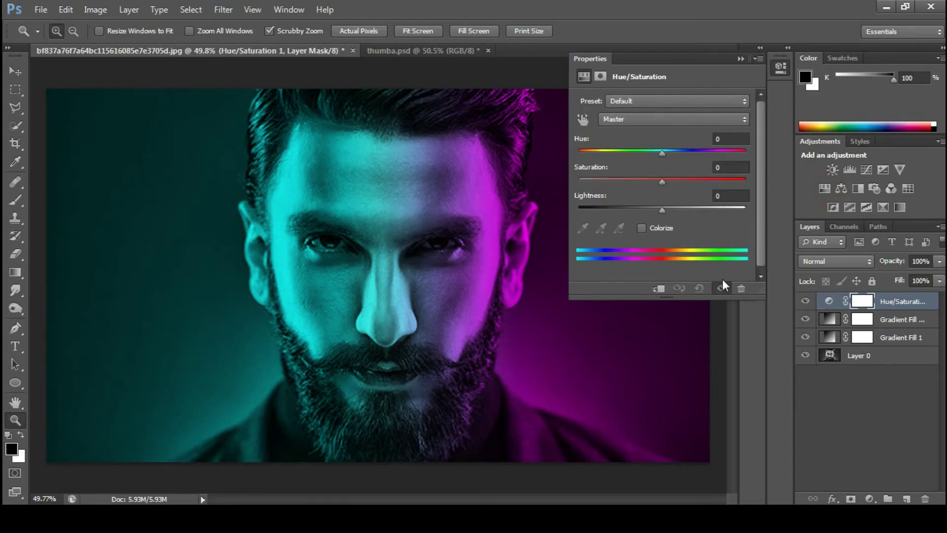
mouse_move(665, 183)
mouse_down()
mouse_move(684, 182)
mouse_move(675, 181)
mouse_up()
Compare the portrait with and without the Hue/Saturation adjustment and inspect the cyan-magenta blend across the face up close
click(722, 288)
click(721, 288)
click(721, 288)
click(721, 288)
click(743, 60)
click(563, 262)
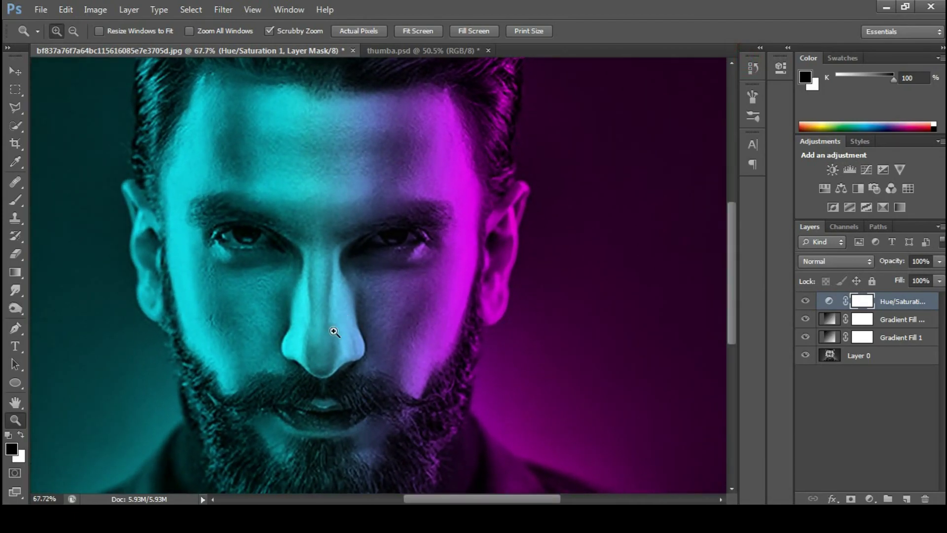
click(334, 331)
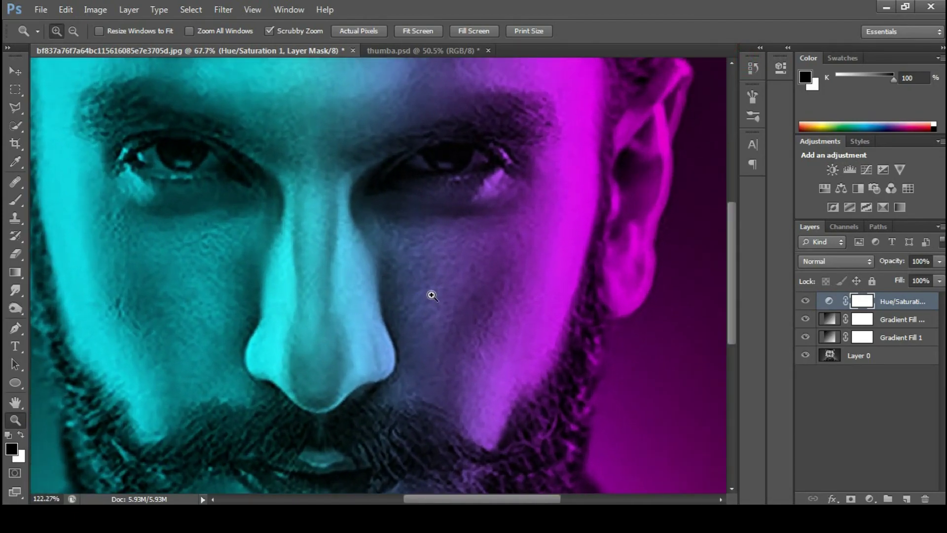
alt+click(433, 296)
alt+click(440, 299)
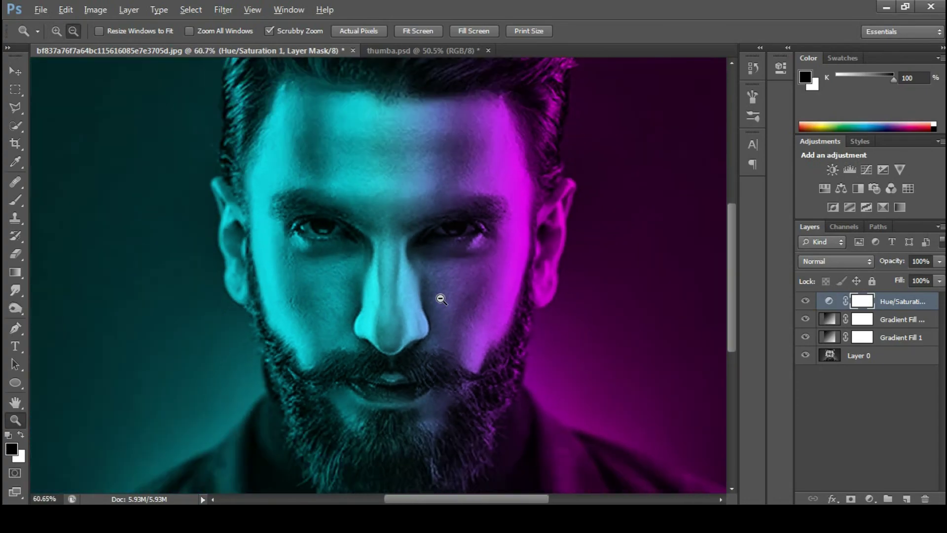
alt+click(440, 298)
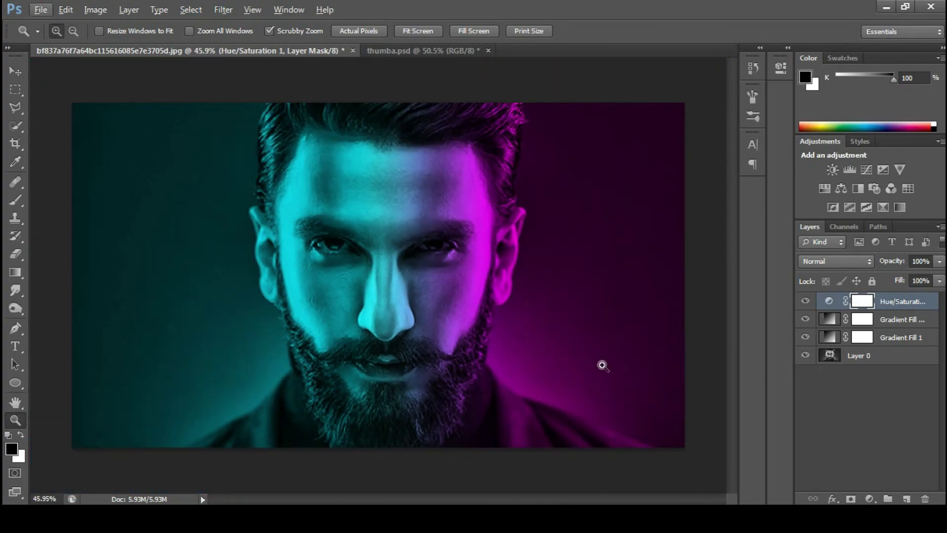